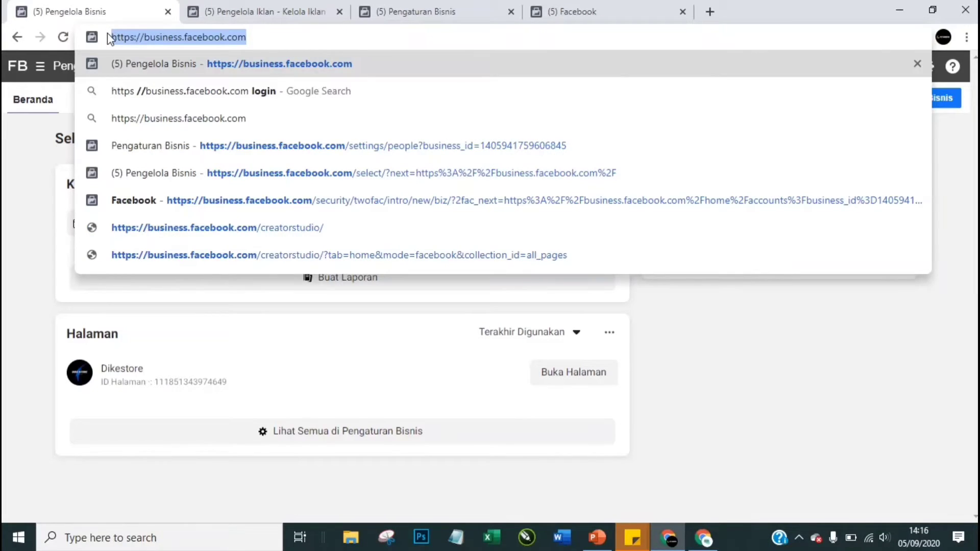
- View the Pengelola Iklan campaigns page and its tool shortcuts, and switch to the Pengaturan Bisnis page
{"action": "left_click", "coordinate": [23, 160]}
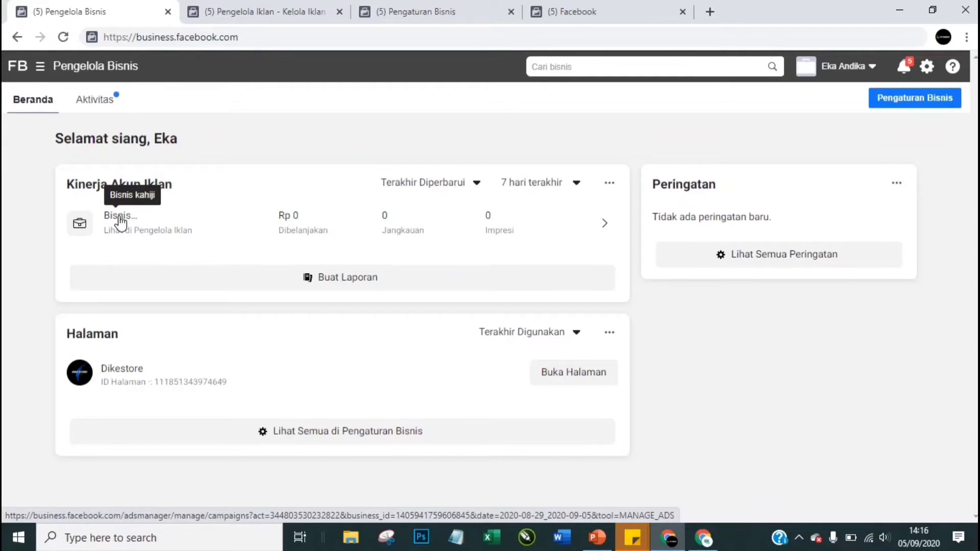
{"action": "left_click", "coordinate": [273, 6]}
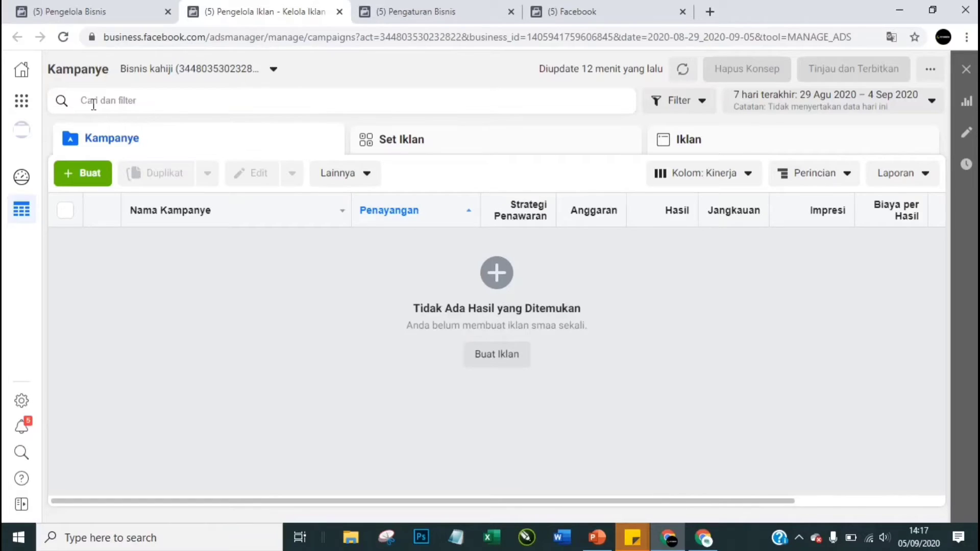
{"action": "left_click", "coordinate": [21, 104]}
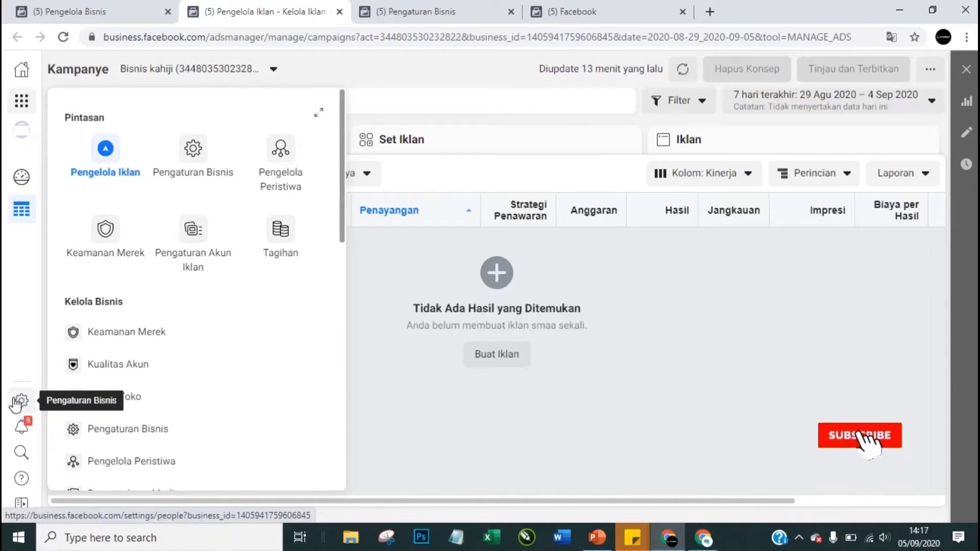
{"action": "left_click", "coordinate": [22, 104]}
{"action": "left_click", "coordinate": [410, 9]}
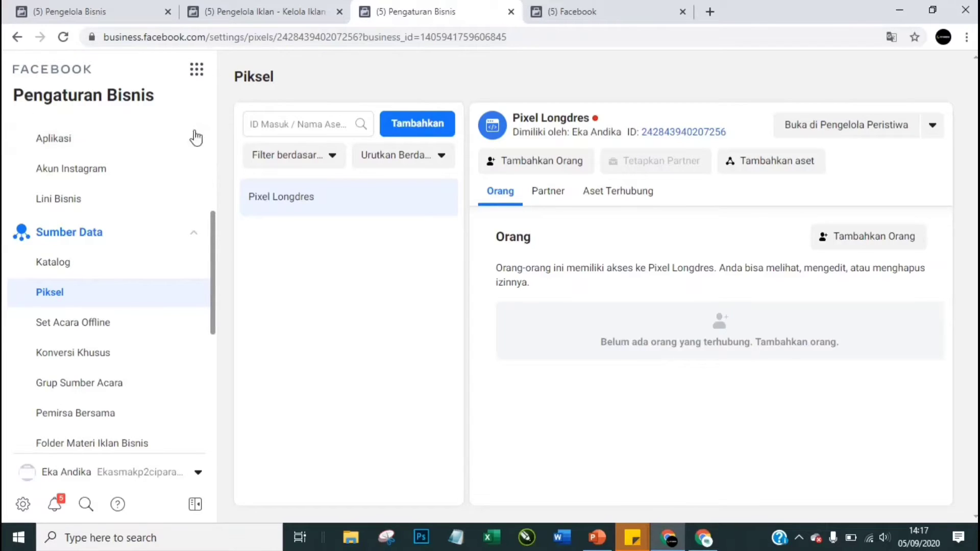
- View the Orang page in the Pengguna section of the business settings
{"action": "scroll", "coordinate": [216, 169], "scroll_direction": "up", "scroll_amount": 5}
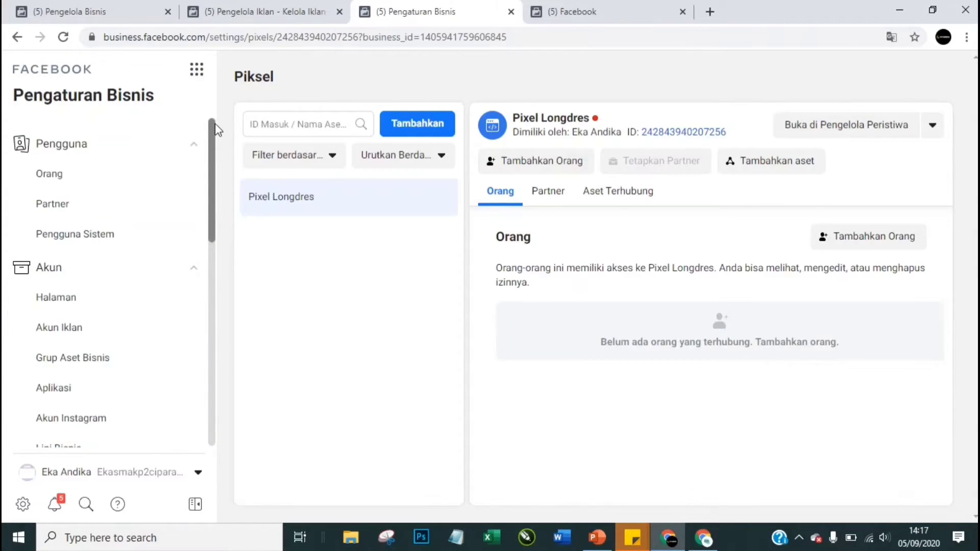
{"action": "left_click", "coordinate": [79, 146]}
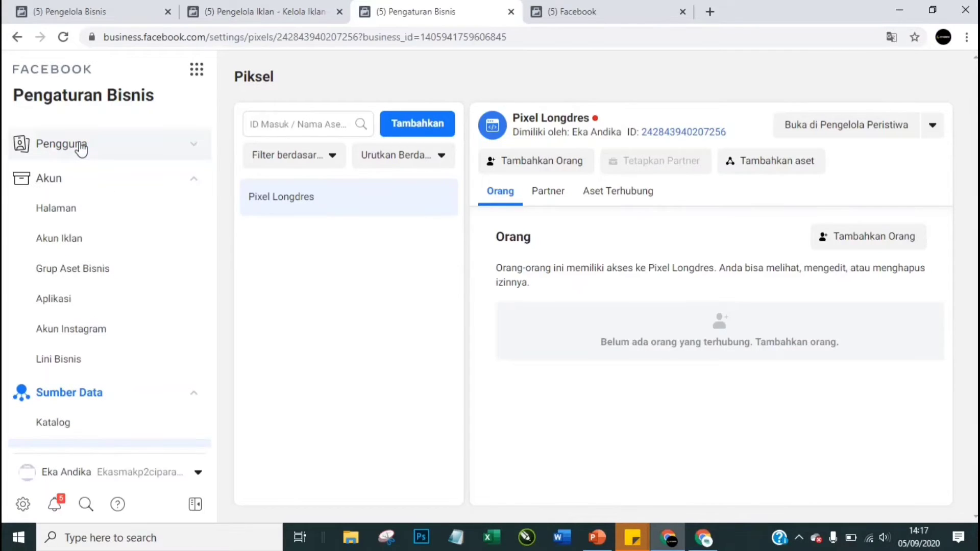
{"action": "left_click", "coordinate": [80, 149]}
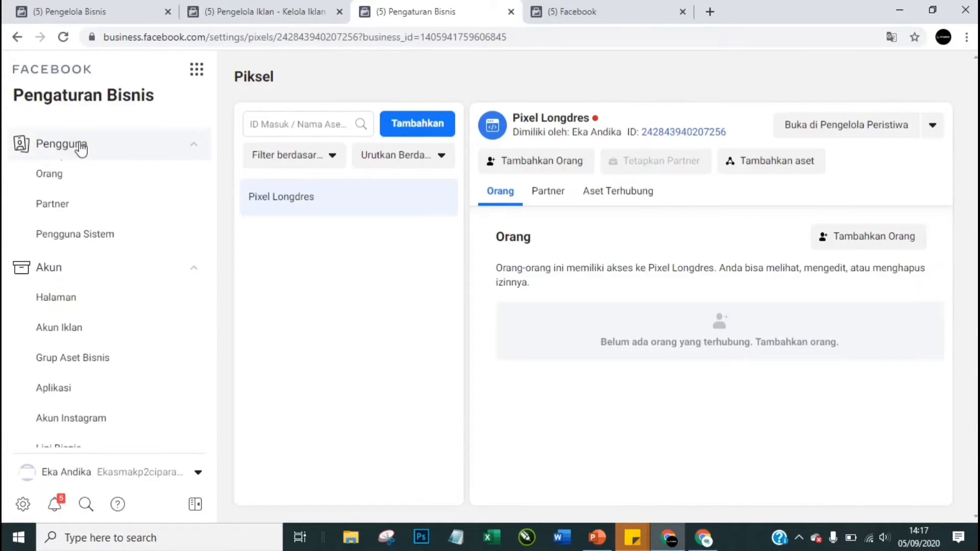
{"action": "left_click", "coordinate": [55, 174]}
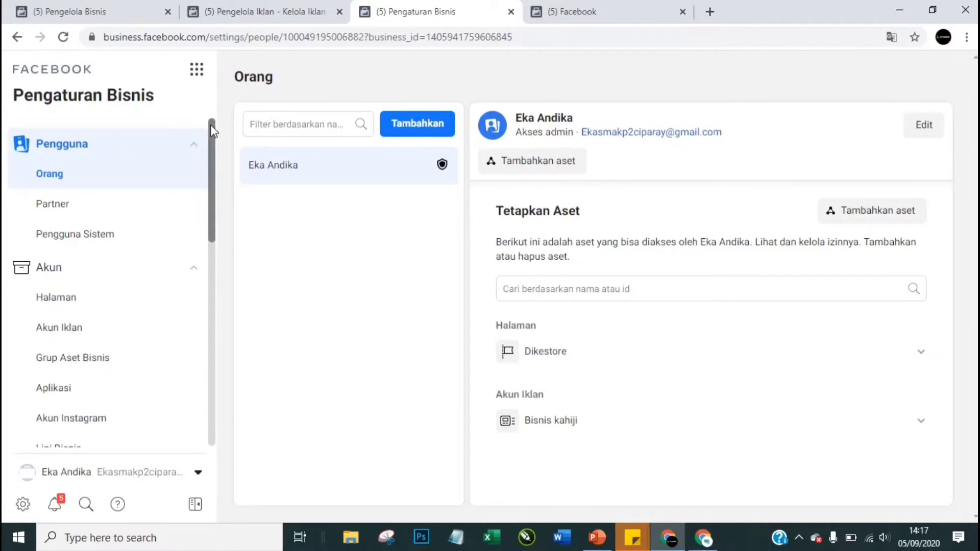
- Open the Piksel page in the Sumber Data section of the business settings
{"action": "scroll", "coordinate": [209, 153], "scroll_direction": "down", "scroll_amount": 3}
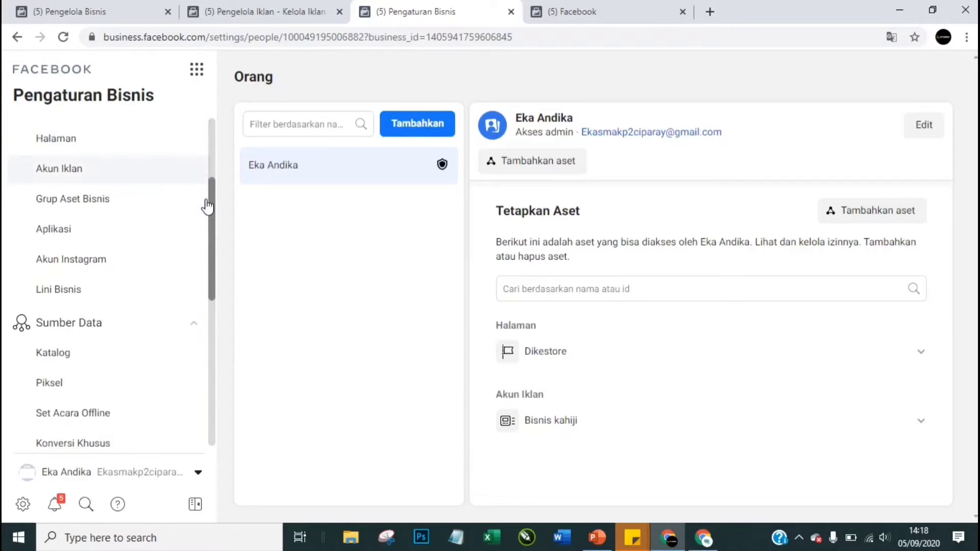
{"action": "scroll", "coordinate": [206, 206], "scroll_direction": "down", "scroll_amount": 3}
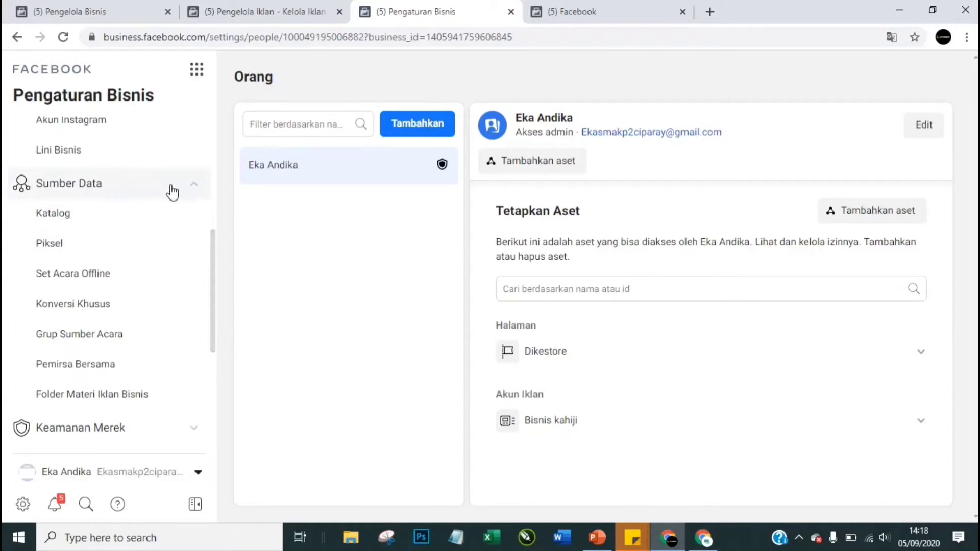
{"action": "left_click", "coordinate": [196, 184]}
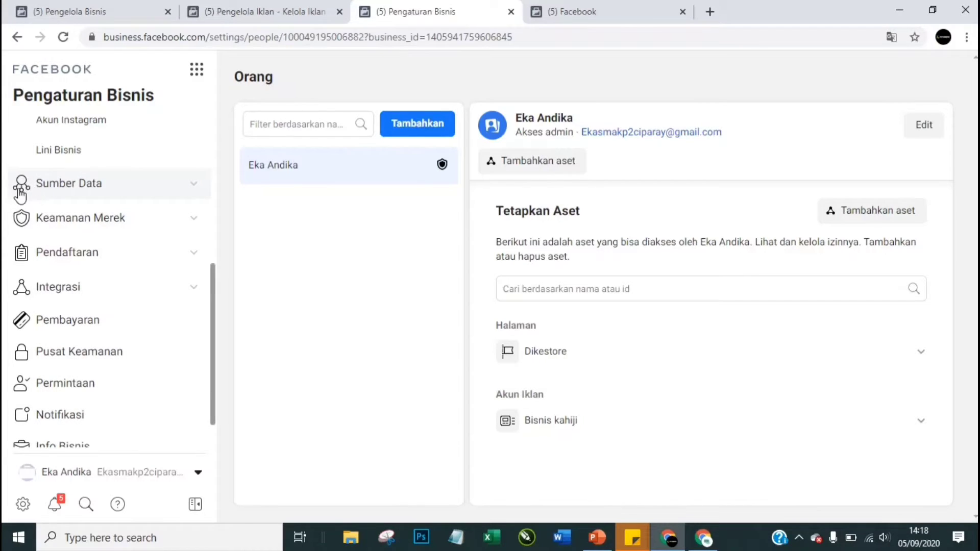
{"action": "left_click", "coordinate": [132, 190]}
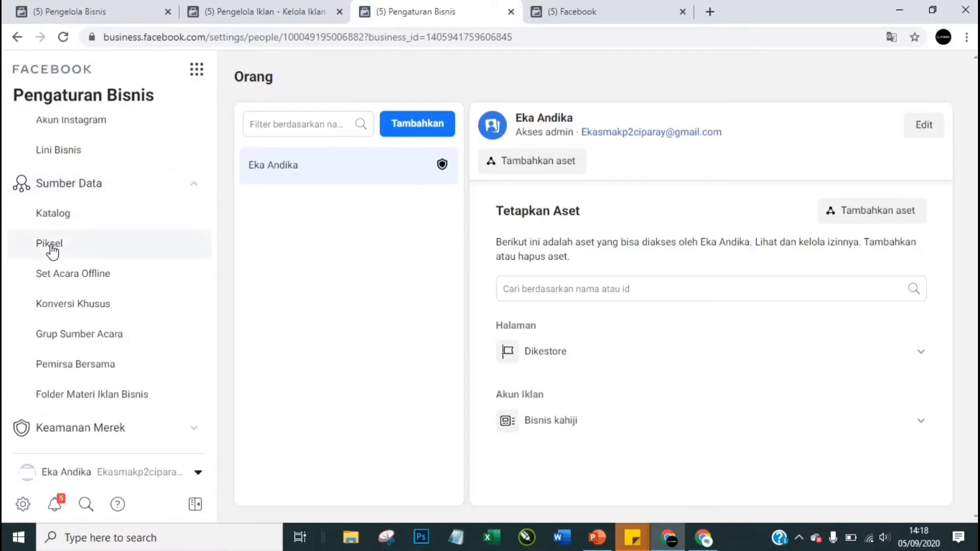
{"action": "left_click", "coordinate": [51, 248]}
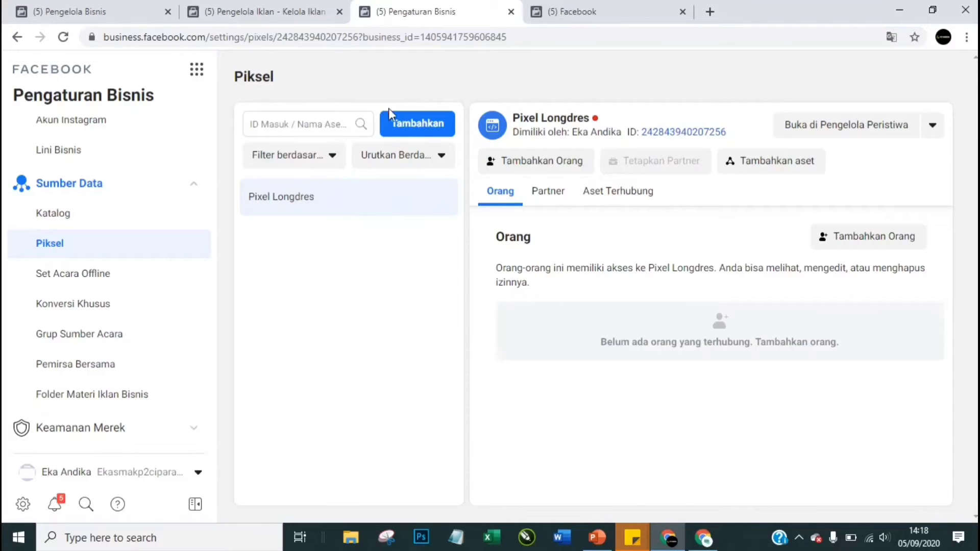
- Create a new pixel named "PIXEL KAOS", leaving the optional website URL empty
{"action": "left_click", "coordinate": [406, 124]}
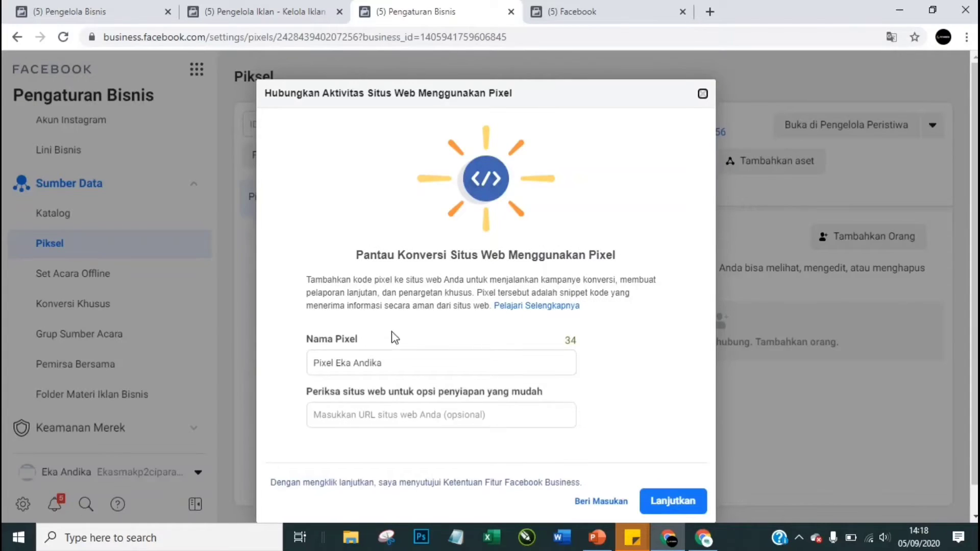
{"action": "left_click", "coordinate": [398, 365]}
{"action": "key", "text": "ctrl+a"}
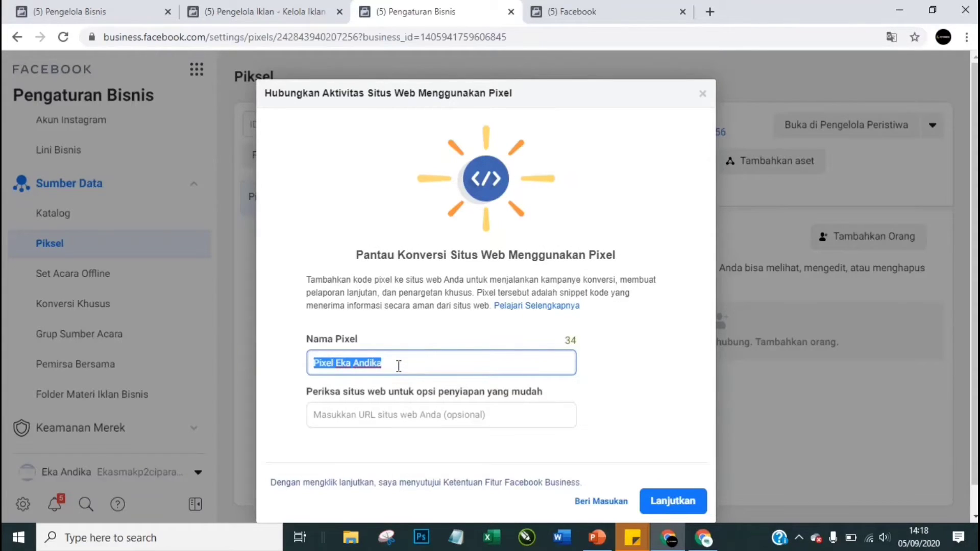
{"action": "type", "text": "PlXEL"}
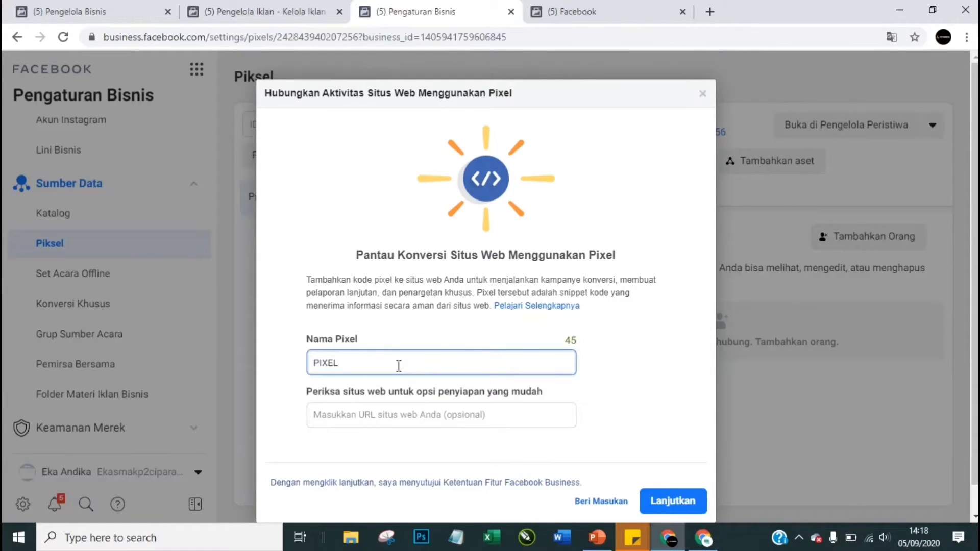
{"action": "type", "text": " KAOS"}
{"action": "left_click", "coordinate": [392, 414]}
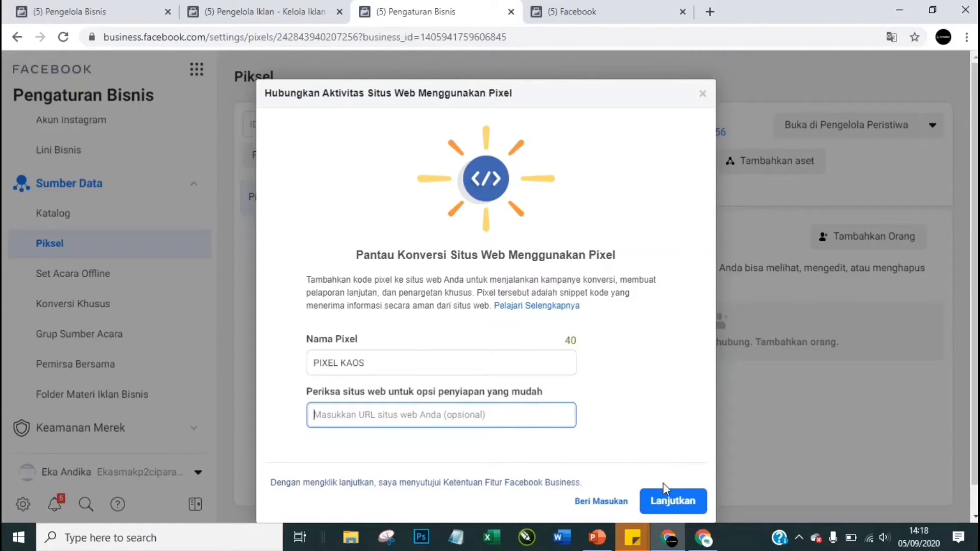
{"action": "left_click", "coordinate": [666, 503]}
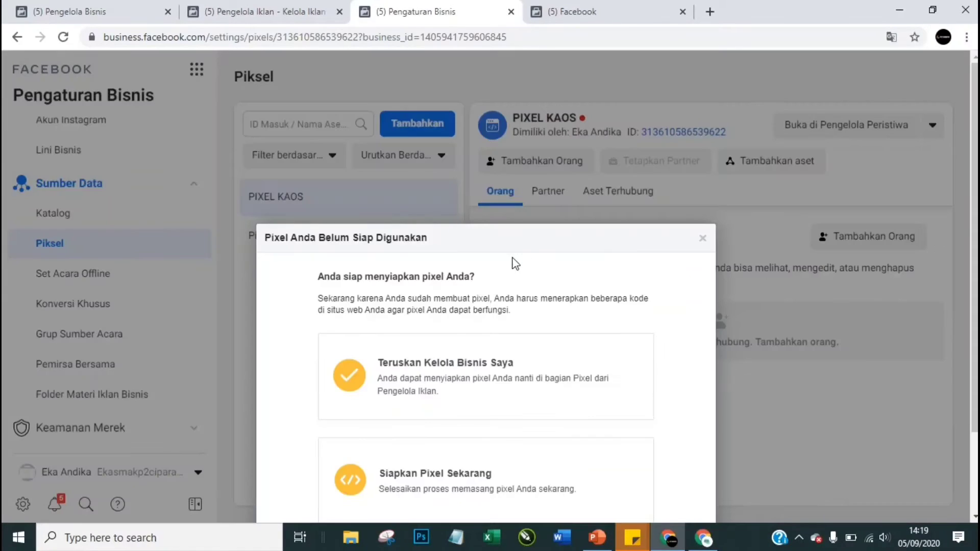
- Start setting up the new pixel immediately, with partner integration (Integrasi Mitra) as the installation method
{"action": "scroll", "coordinate": [964, 182], "scroll_direction": "down", "scroll_amount": 2}
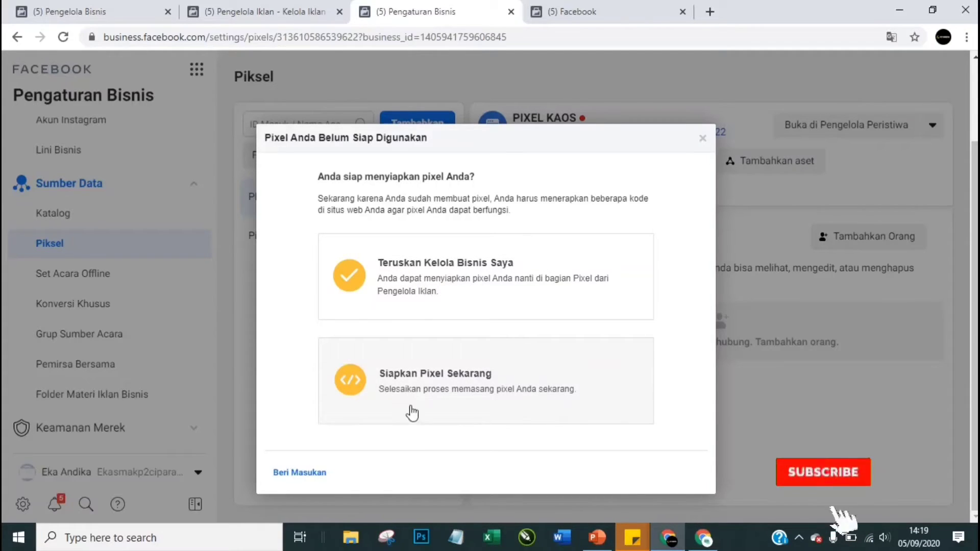
{"action": "left_click", "coordinate": [452, 386]}
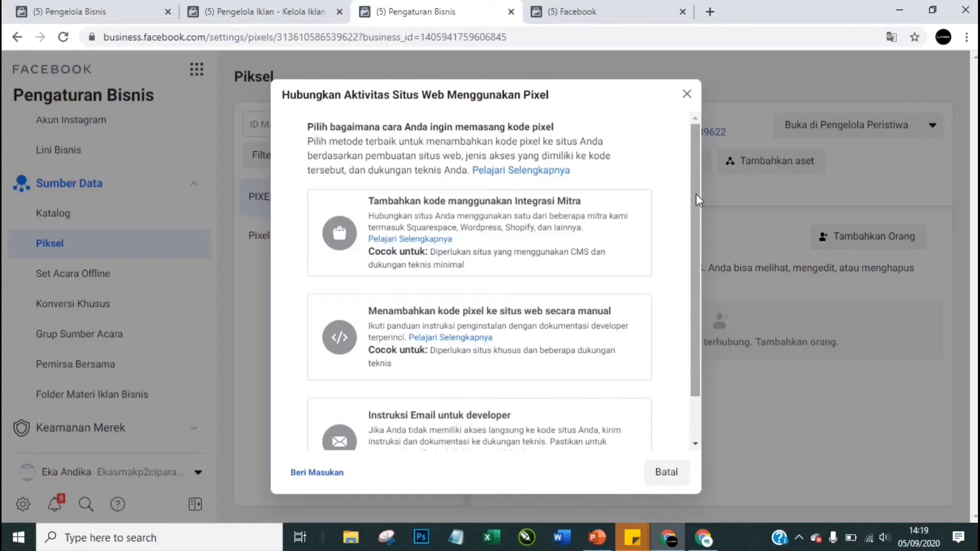
{"action": "left_click_drag", "start_coordinate": [696, 194], "coordinate": [697, 253]}
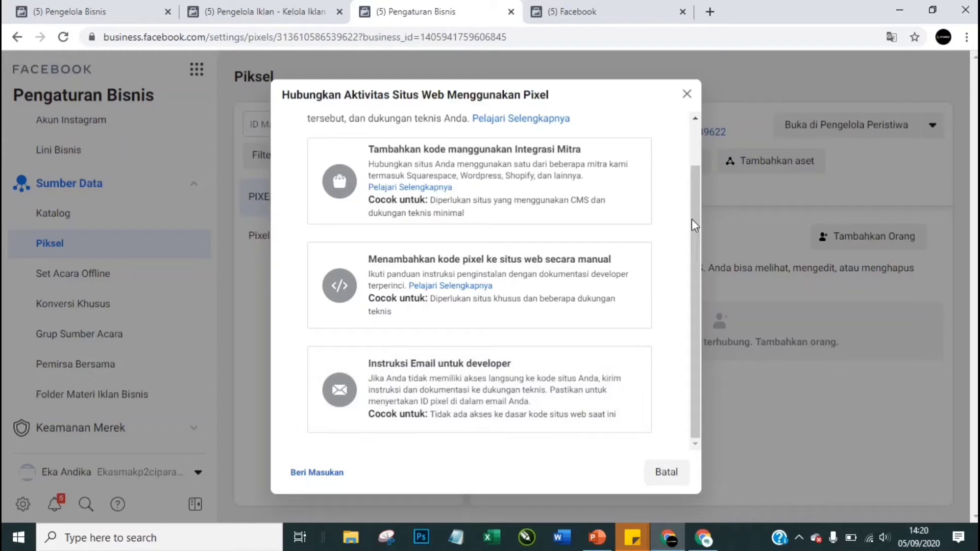
{"action": "left_click_drag", "start_coordinate": [697, 220], "coordinate": [697, 163]}
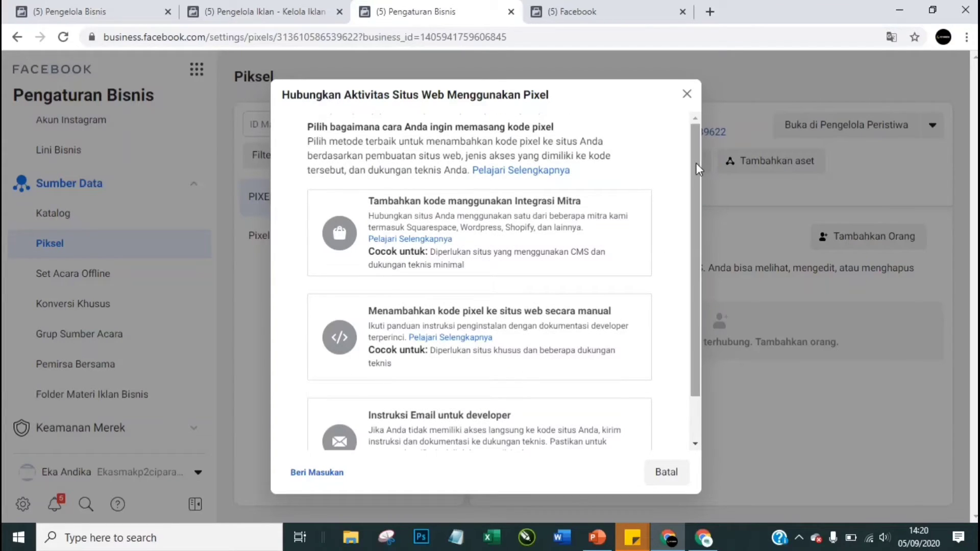
{"action": "left_click", "coordinate": [517, 236]}
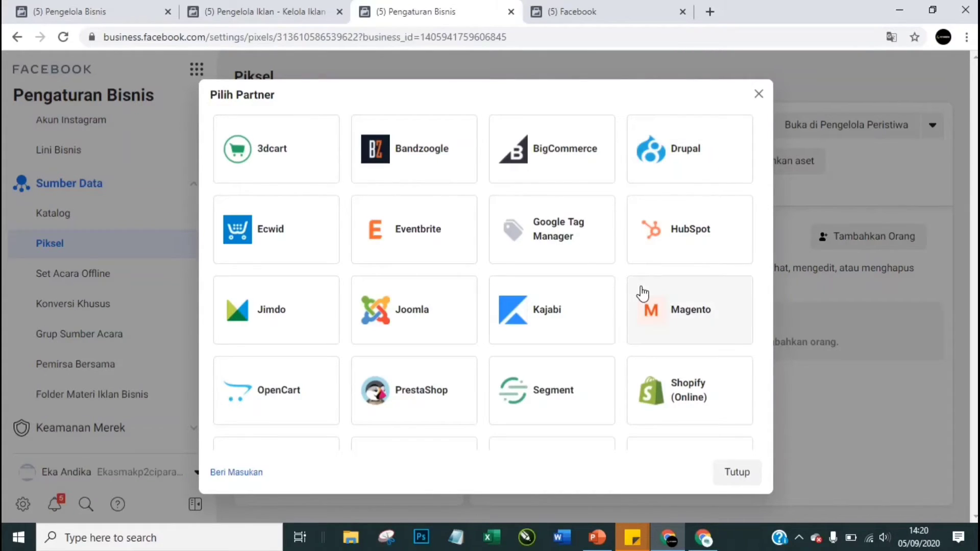
- Choose WordPress as the integration partner and include the Advanced Matching feature
{"action": "key", "text": "Tab"}
{"action": "key", "text": "Tab"}
{"action": "key", "text": "Tab"}
{"action": "key", "text": "Tab"}
{"action": "key", "text": "Tab"}
{"action": "key", "text": "Tab"}
{"action": "key", "text": "Tab"}
{"action": "key", "text": "Tab"}
{"action": "key", "text": "Tab"}
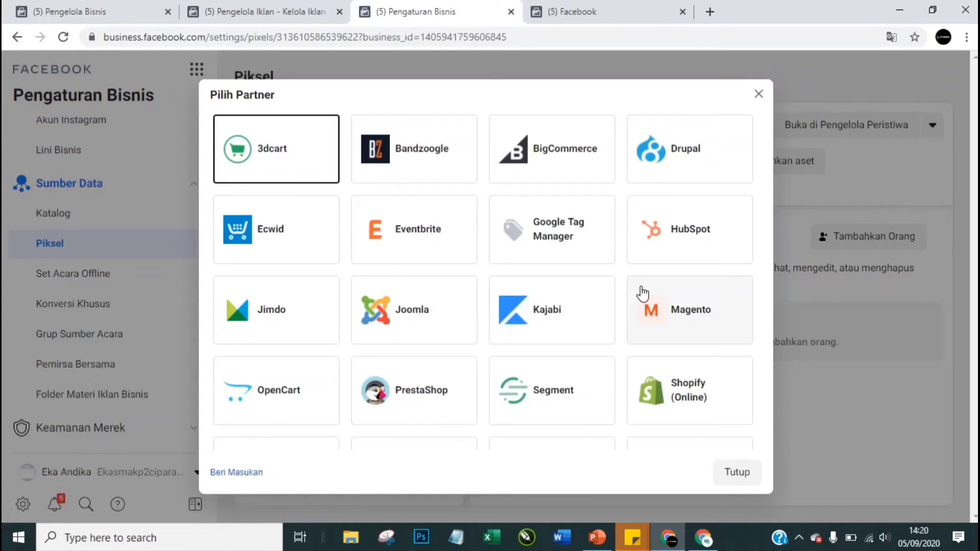
{"action": "key", "text": "Tab"}
{"action": "key", "text": "Tab"}
{"action": "key", "text": "Tab"}
{"action": "key", "text": "Tab"}
{"action": "key", "text": "Tab"}
{"action": "key", "text": "Tab"}
{"action": "key", "text": "Tab"}
{"action": "key", "text": "Tab"}
{"action": "key", "text": "Tab"}
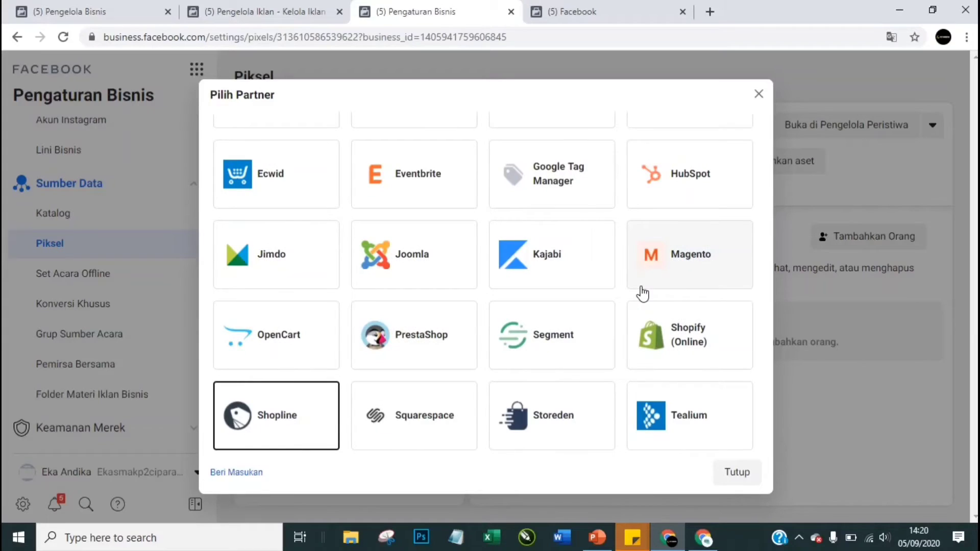
{"action": "key", "text": "Tab"}
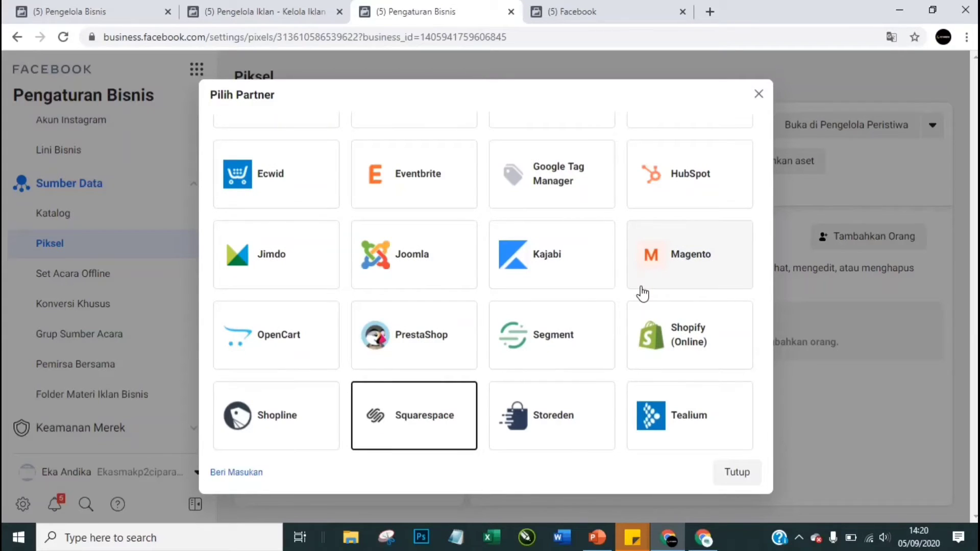
{"action": "key", "text": "Tab"}
{"action": "key", "text": "Tab"}
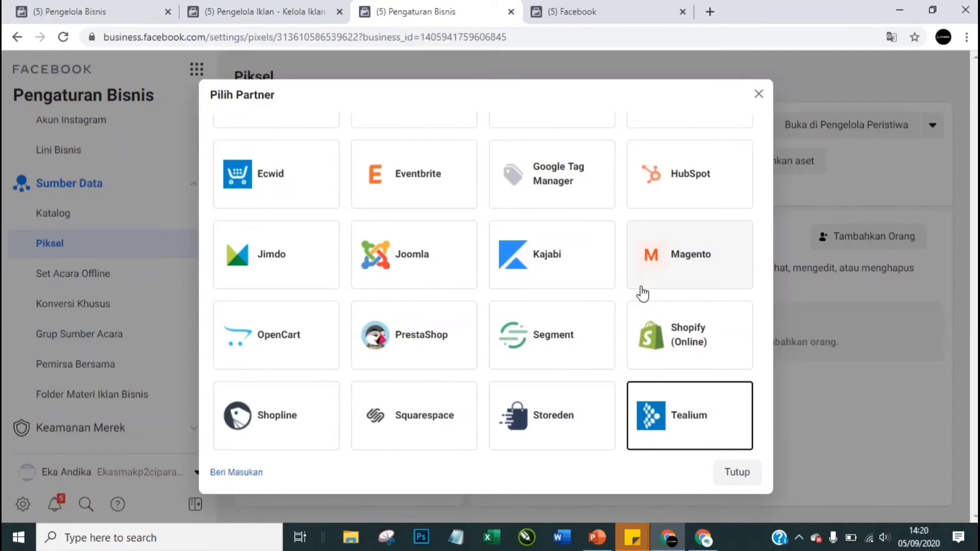
{"action": "key", "text": "Tab"}
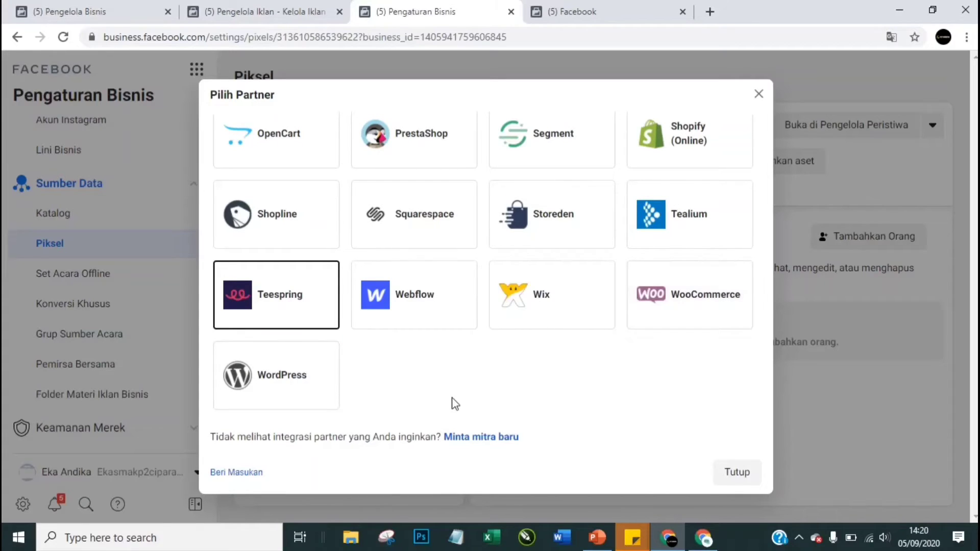
{"action": "left_click", "coordinate": [263, 376]}
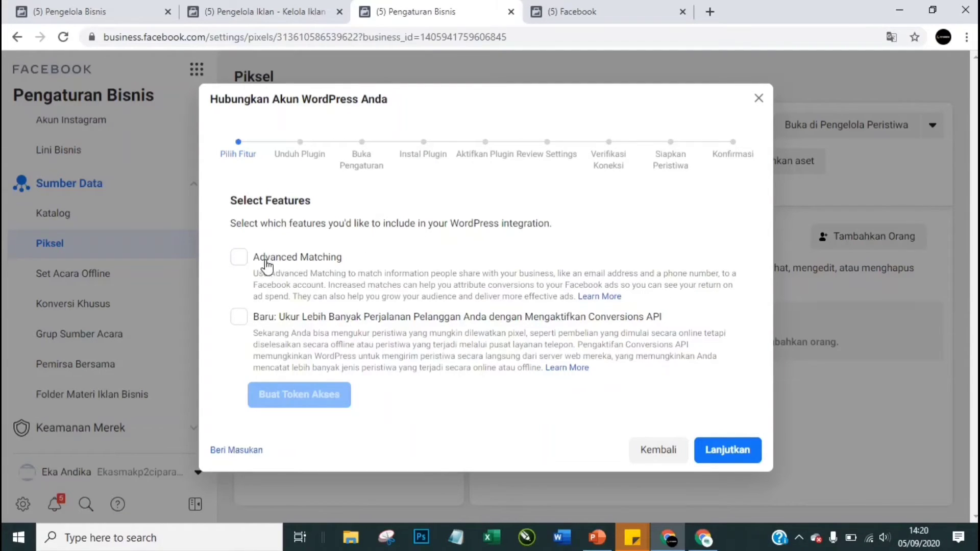
{"action": "left_click", "coordinate": [239, 263]}
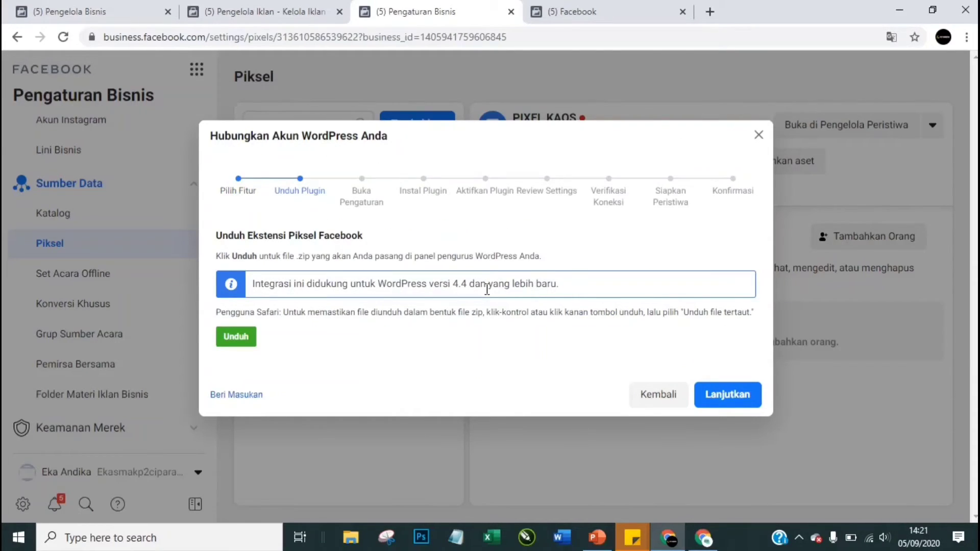
- Download the Facebook pixel extension zip for WordPress and advance to the Buka Pengaturan instructions
{"action": "left_click", "coordinate": [241, 340]}
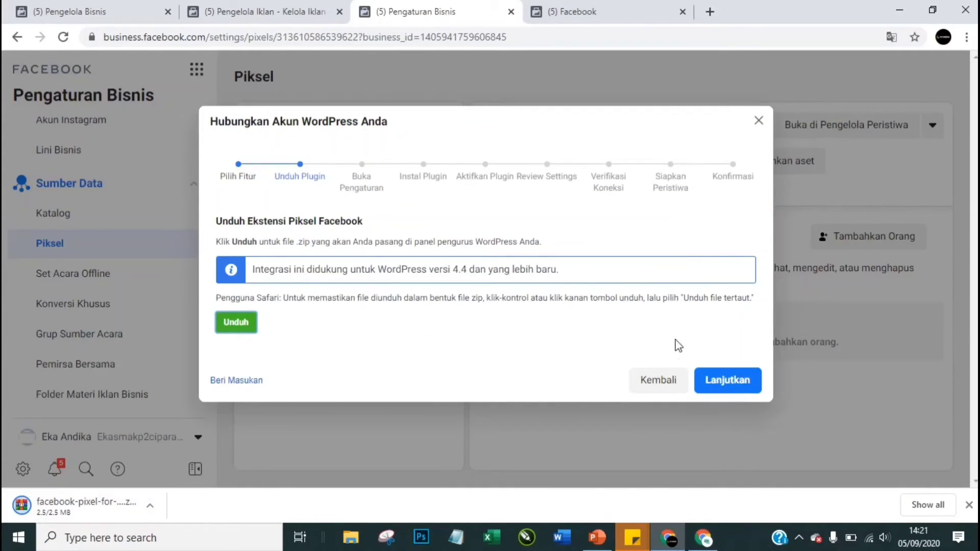
{"action": "left_click", "coordinate": [725, 387]}
{"action": "left_click", "coordinate": [725, 388]}
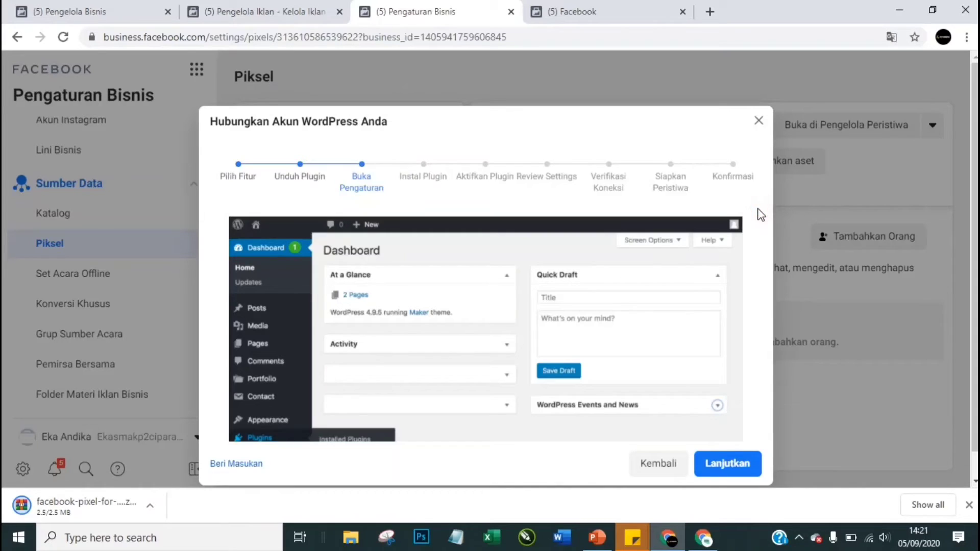
{"action": "scroll", "coordinate": [760, 215], "scroll_direction": "down", "scroll_amount": 1}
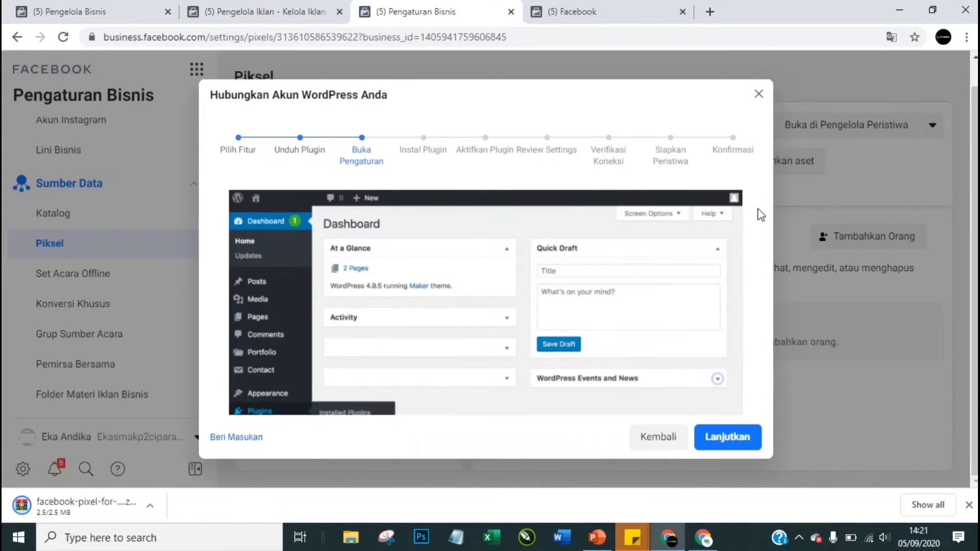
{"action": "scroll", "coordinate": [761, 214], "scroll_direction": "up", "scroll_amount": 1}
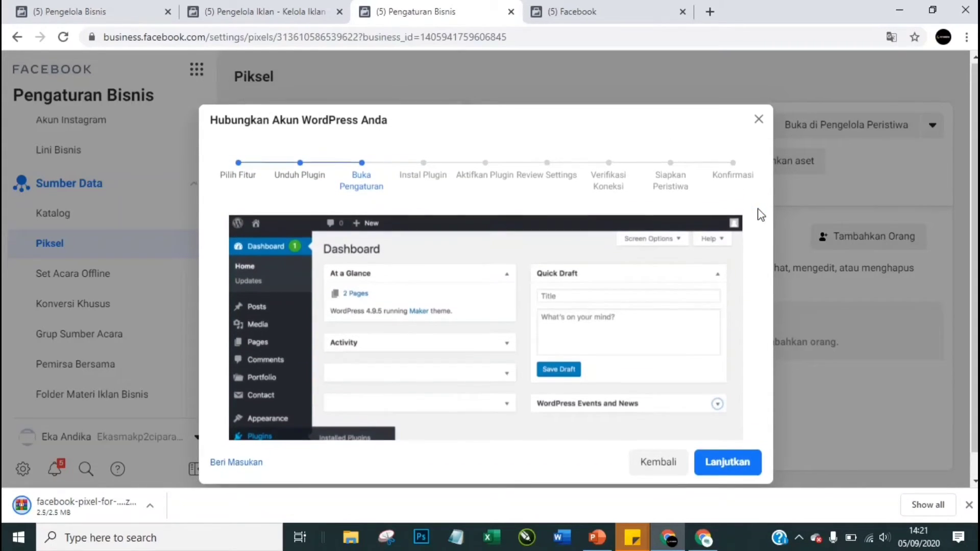
{"action": "scroll", "coordinate": [760, 215], "scroll_direction": "down", "scroll_amount": 1}
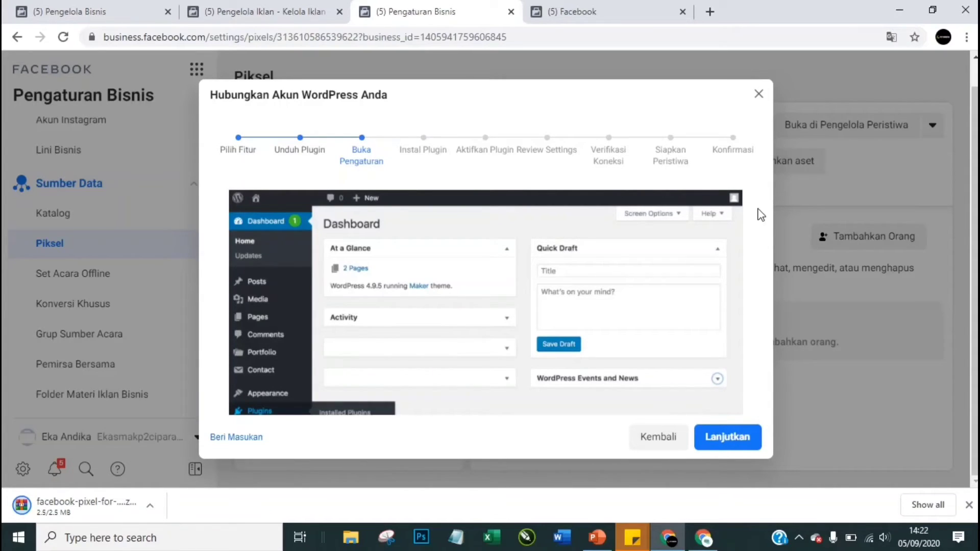
- Switch to the PowerPoint presentation and review slide 4's pixel creation steps, moving on to slide 5 about installing the pixel on a website
{"action": "left_click", "coordinate": [599, 545]}
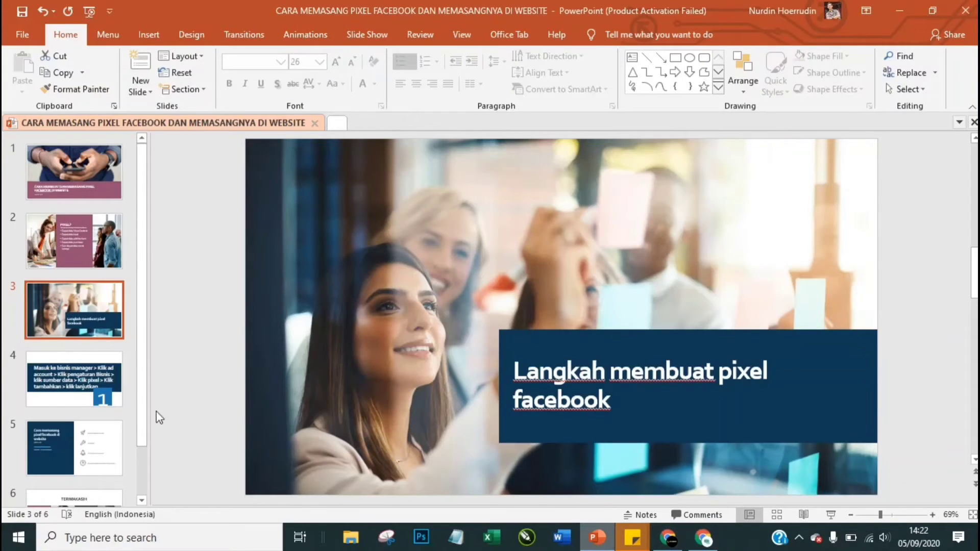
{"action": "left_click", "coordinate": [92, 370]}
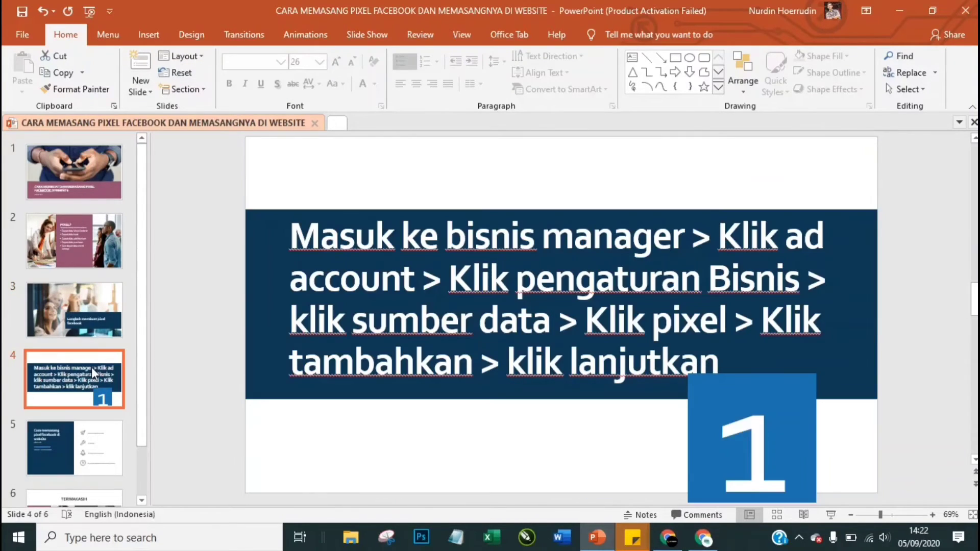
{"action": "left_click", "coordinate": [205, 293]}
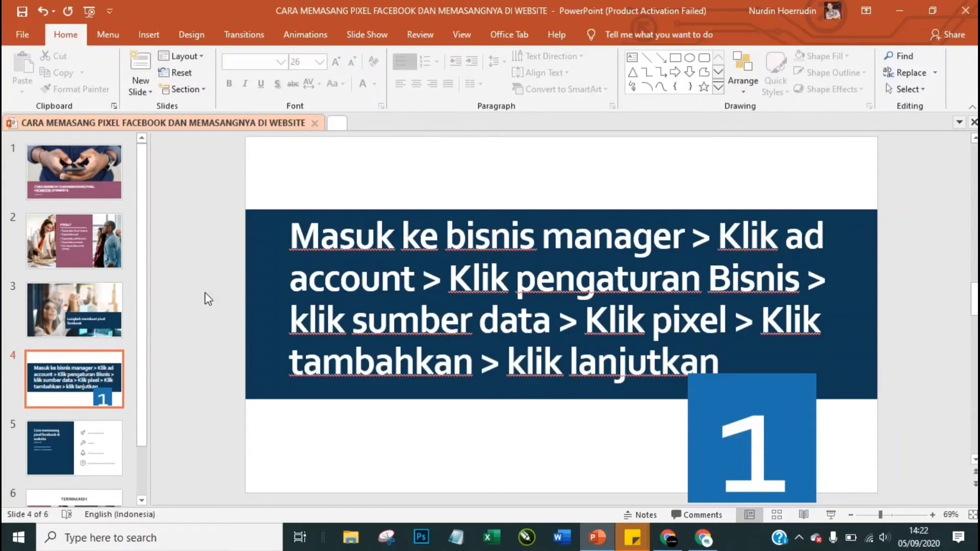
{"action": "left_click", "coordinate": [78, 373]}
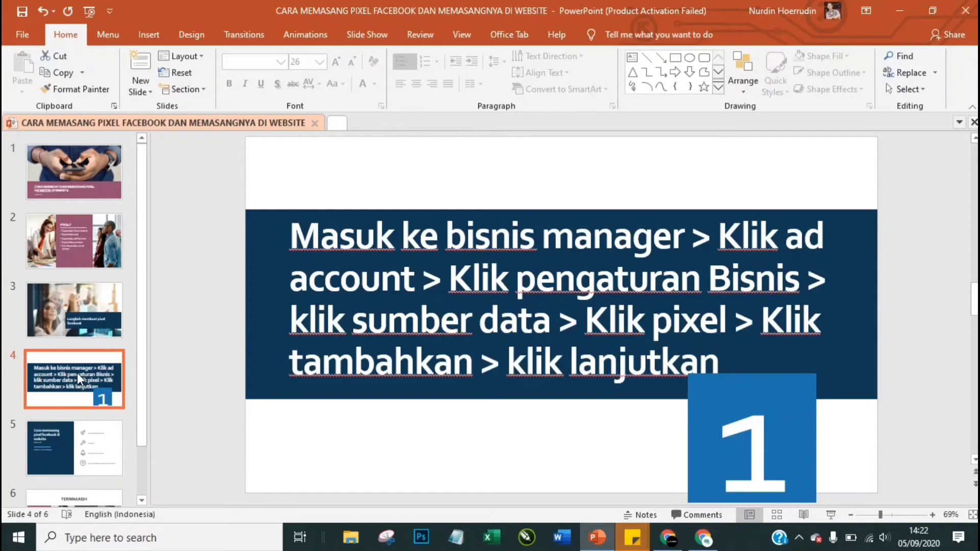
{"action": "key", "text": "Down"}
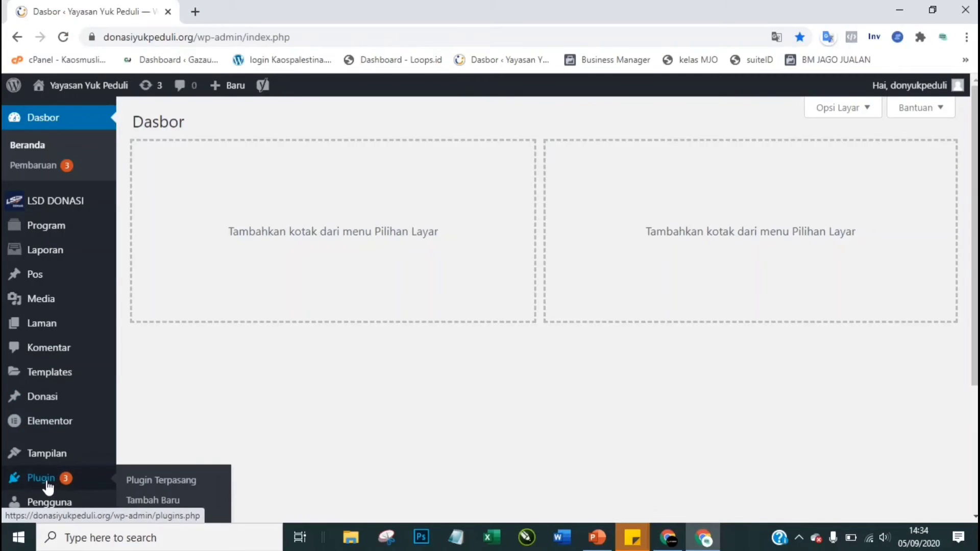
- Open the plugin upload form (Unggah Plugin) in the WordPress admin of the Yayasan Yuk Peduli site
{"action": "left_click", "coordinate": [46, 480]}
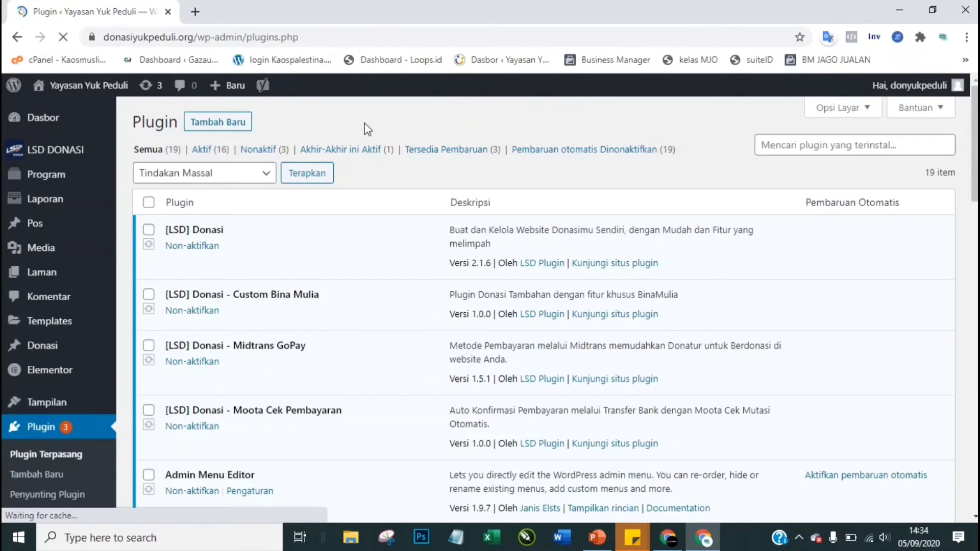
{"action": "left_click", "coordinate": [223, 123]}
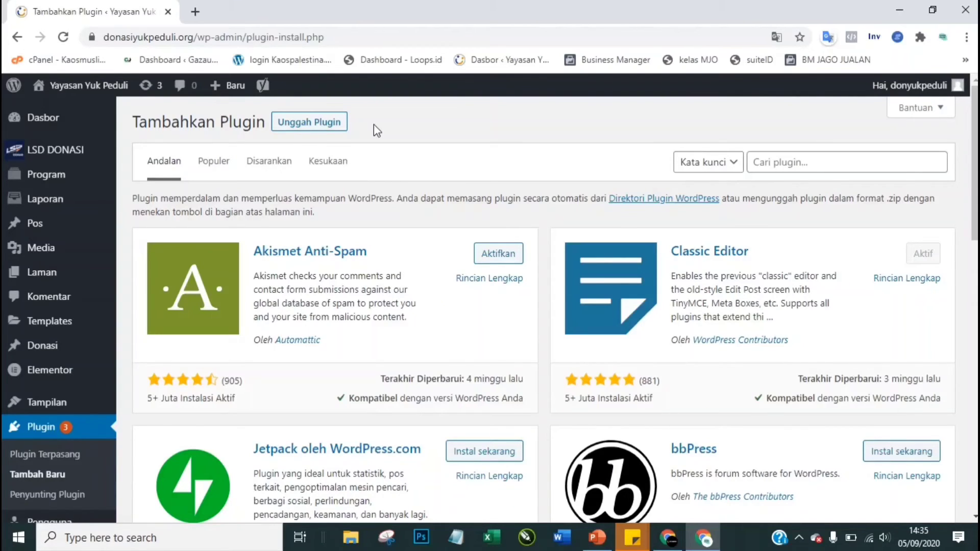
{"action": "mouse_move", "coordinate": [605, 8]}
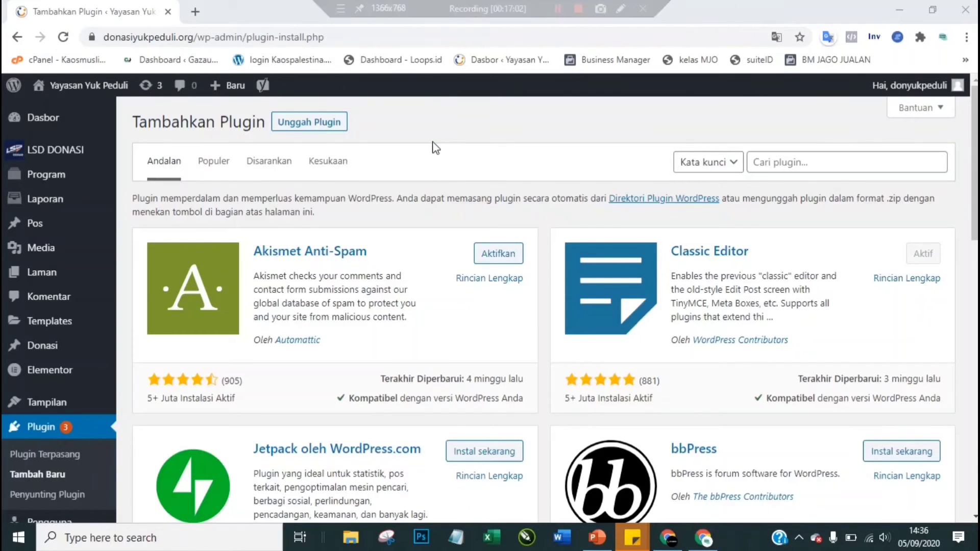
{"action": "left_click", "coordinate": [318, 123]}
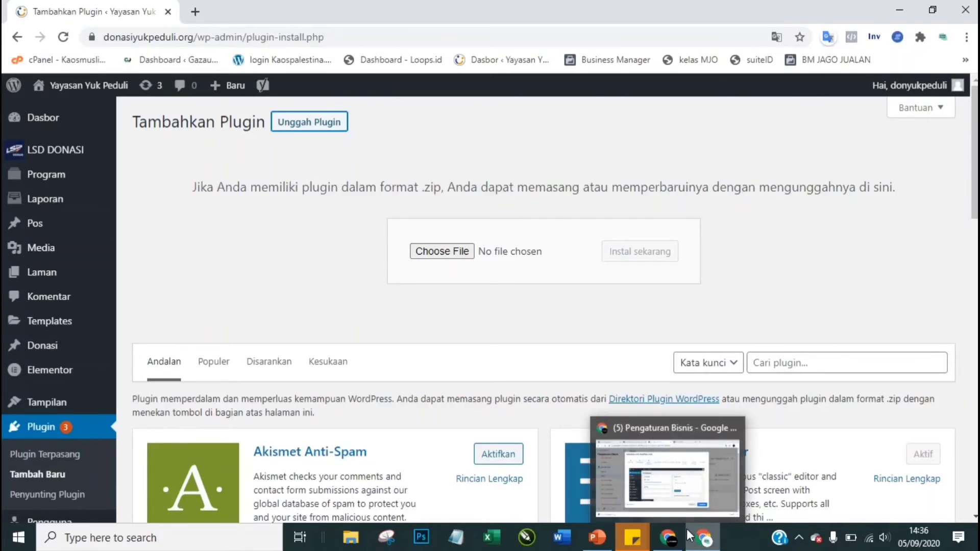
- Choose the downloaded facebook-pixel-for-wordpress zip from the Downloads folder as the plugin file to upload
{"action": "left_click", "coordinate": [698, 474]}
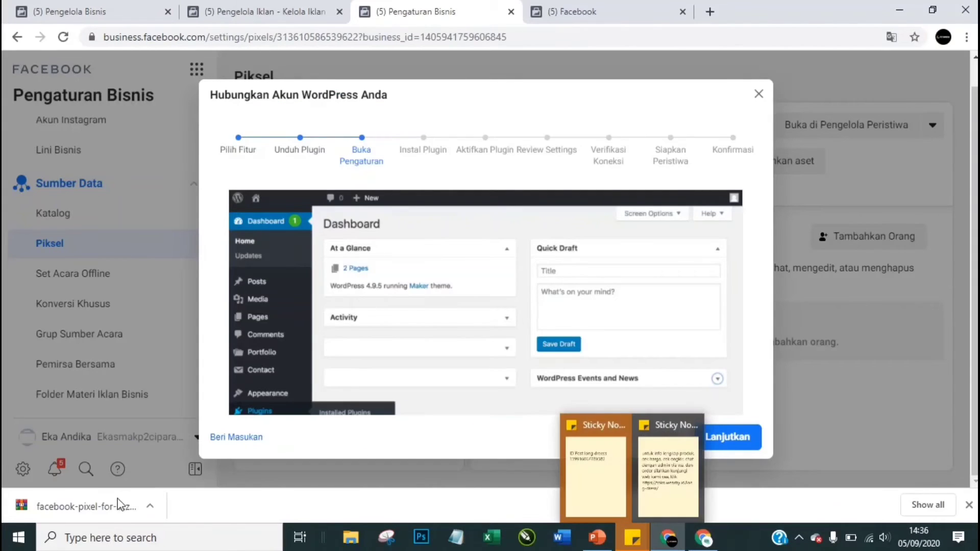
{"action": "mouse_move", "coordinate": [704, 538]}
{"action": "left_click", "coordinate": [698, 474]}
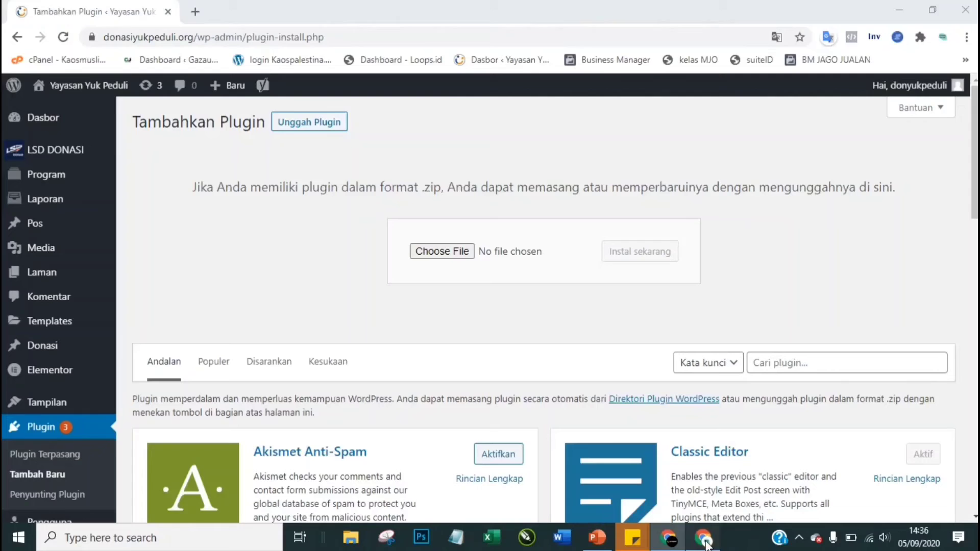
{"action": "left_click", "coordinate": [451, 252]}
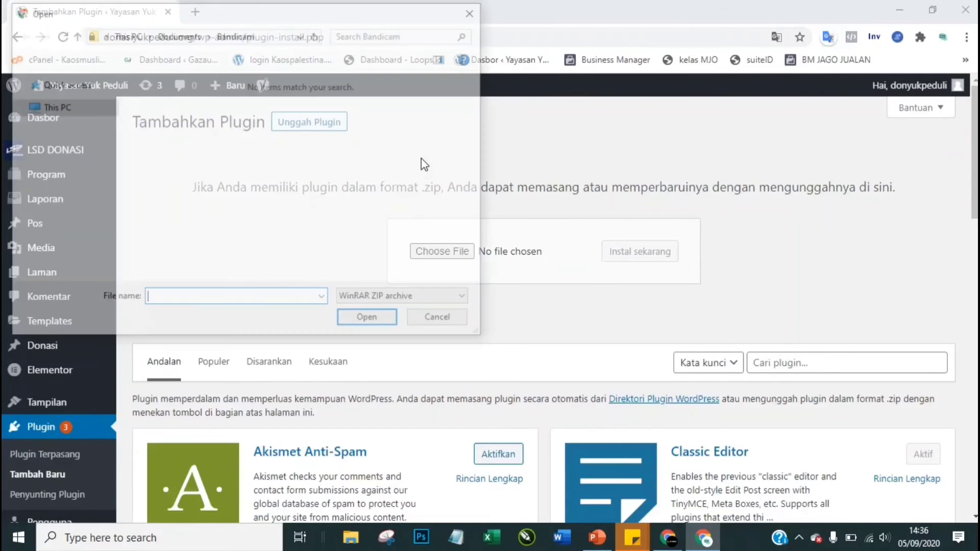
{"action": "scroll", "coordinate": [83, 108], "scroll_direction": "down", "scroll_amount": 4}
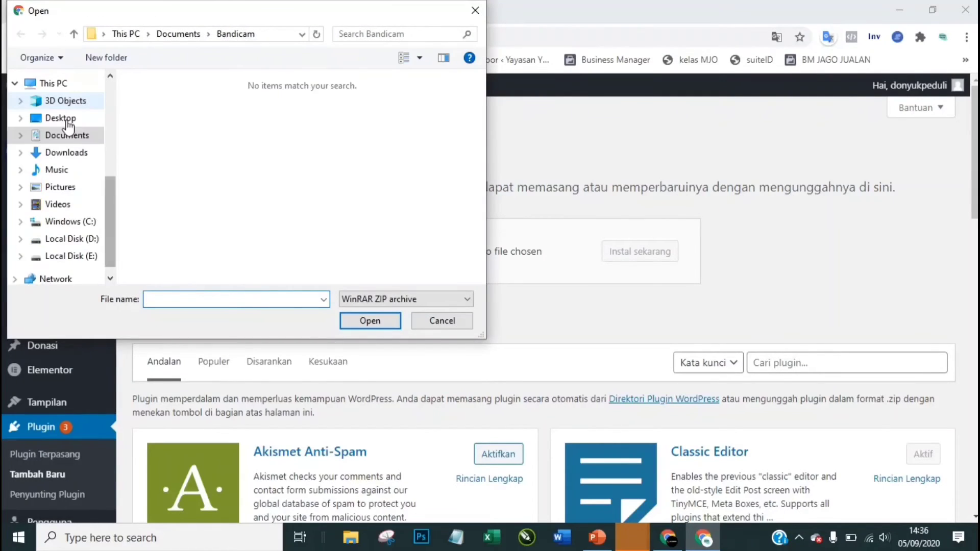
{"action": "left_click", "coordinate": [71, 155]}
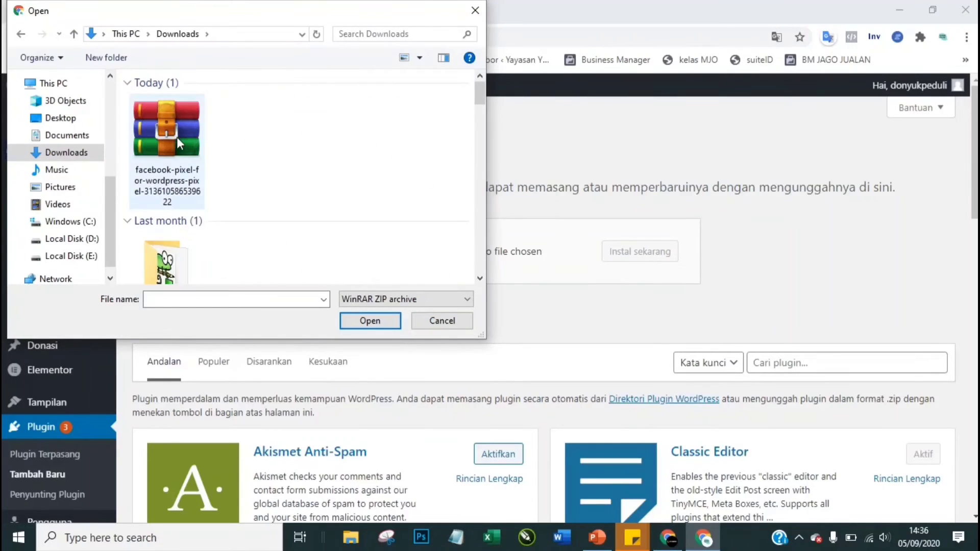
{"action": "left_click", "coordinate": [166, 136]}
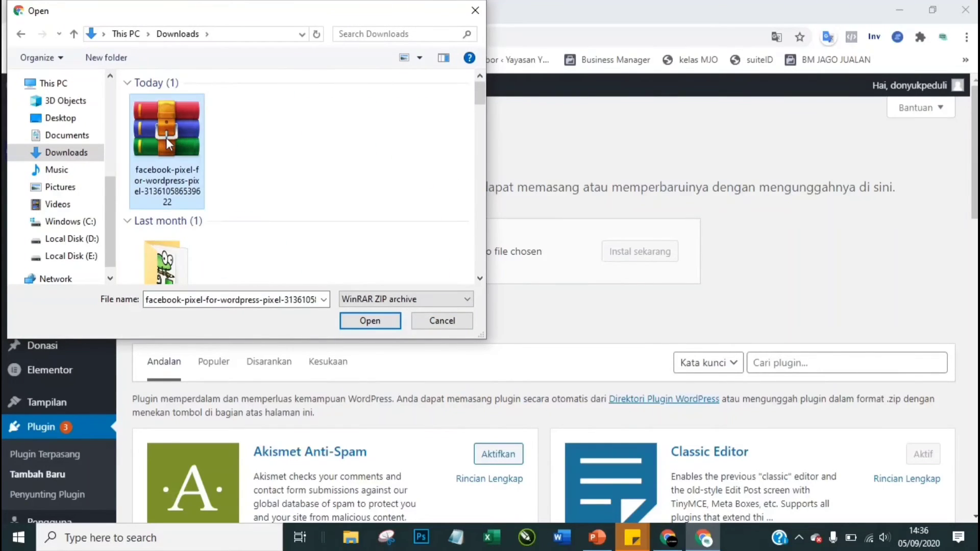
{"action": "left_click", "coordinate": [363, 321]}
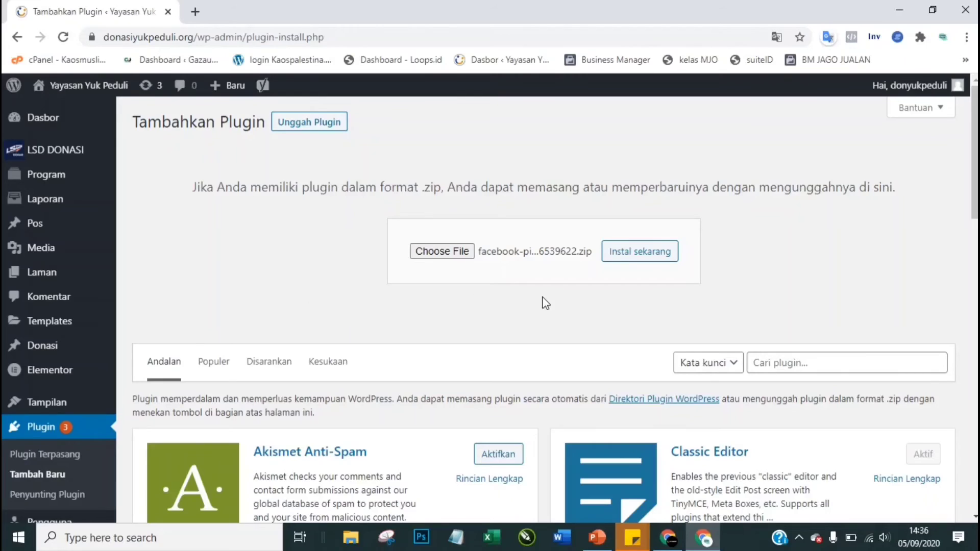
- Return to Facebook's business settings and advance the WordPress connection setup from Buka Pengaturan to Verifikasi Koneksi
{"action": "left_click", "coordinate": [668, 537]}
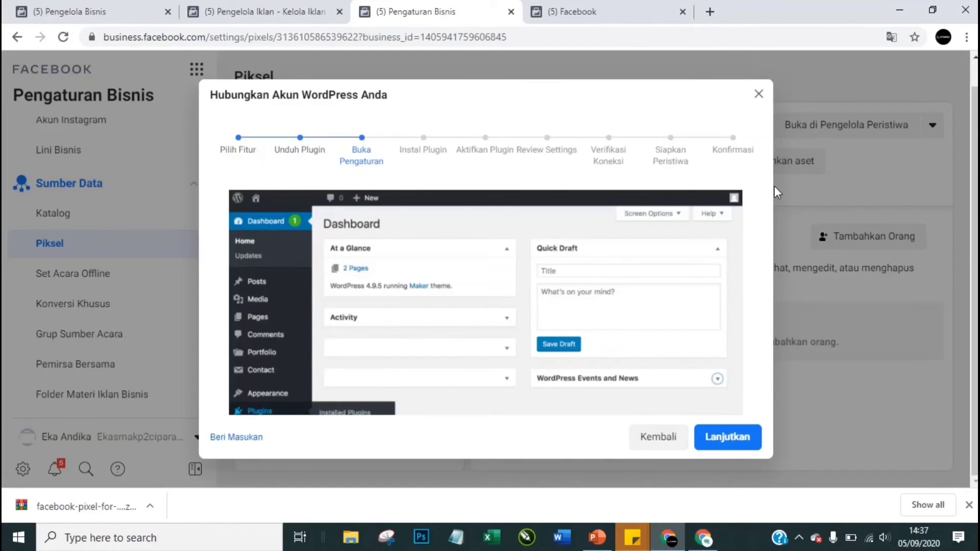
{"action": "left_click", "coordinate": [728, 438]}
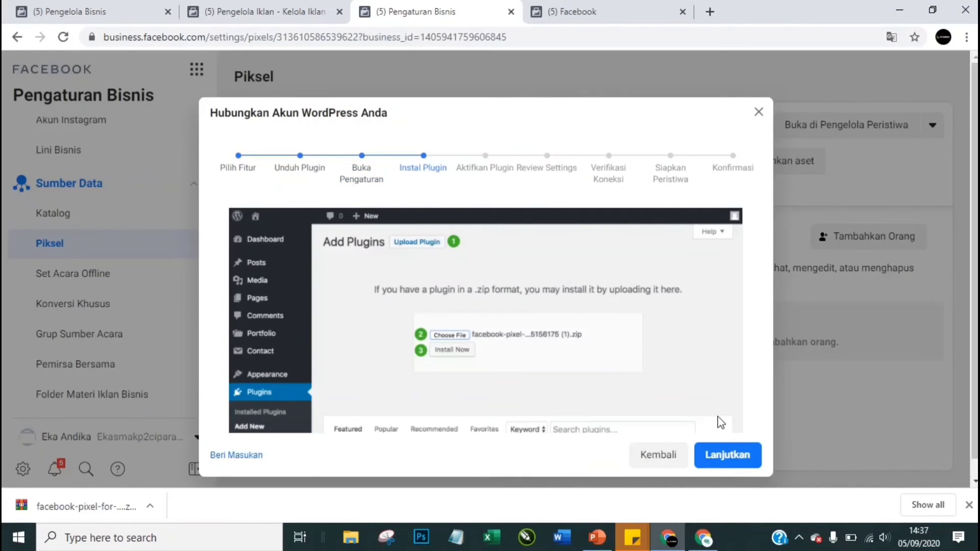
{"action": "left_click", "coordinate": [737, 463]}
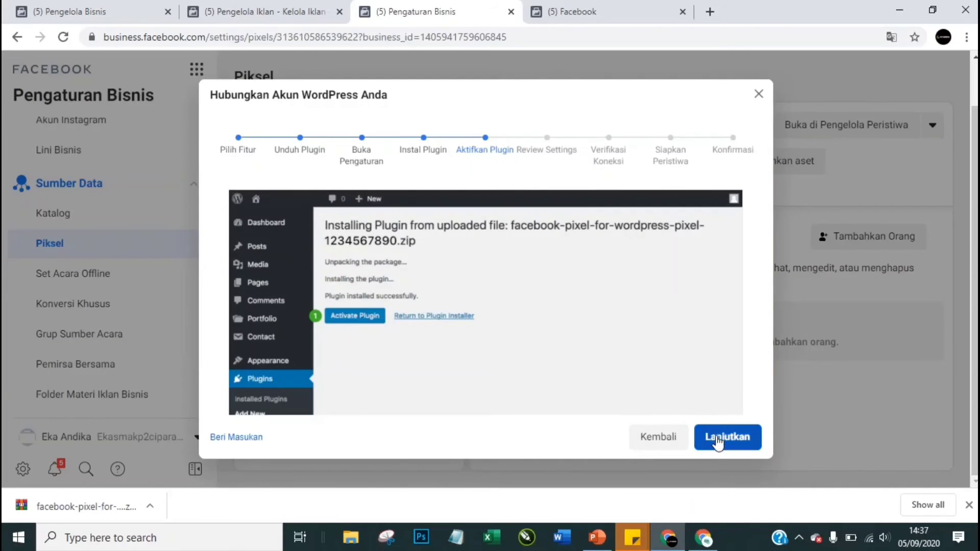
{"action": "left_click", "coordinate": [720, 440]}
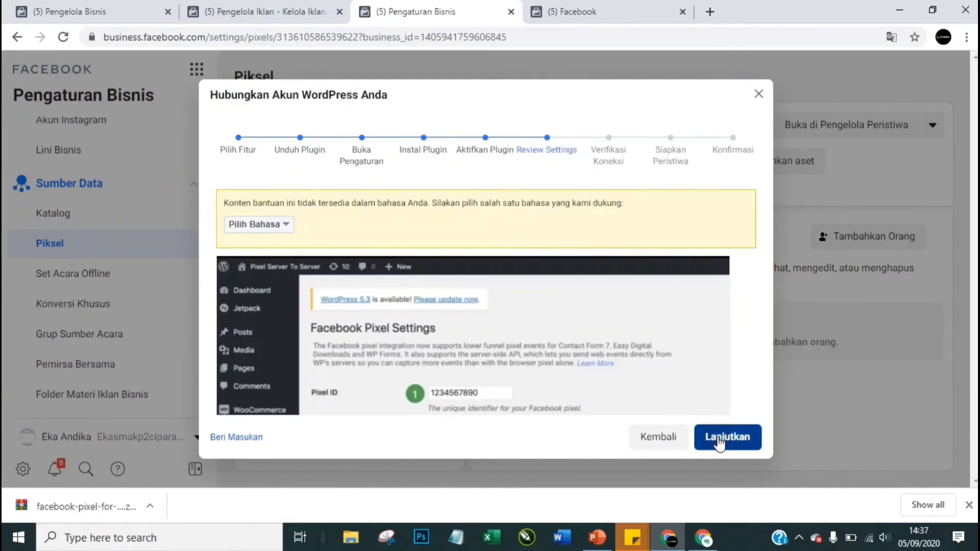
{"action": "left_click", "coordinate": [718, 439]}
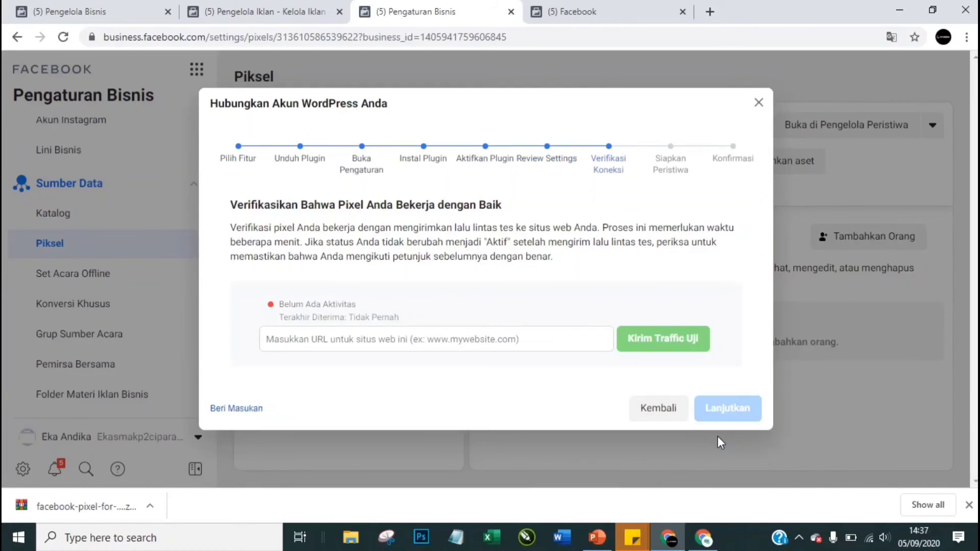
- Close the WordPress connection setup and copy the pixel ID of PIXEL KAOS
{"action": "left_click", "coordinate": [761, 104]}
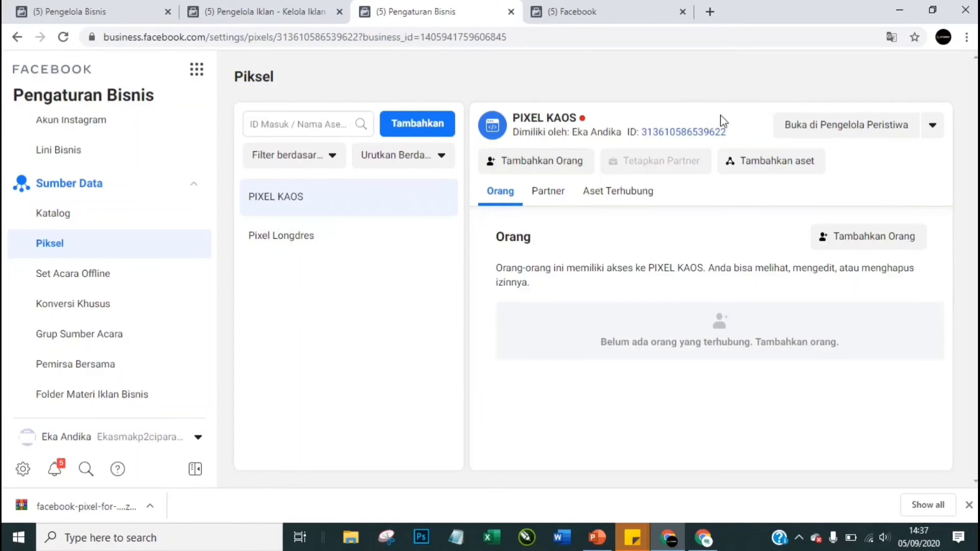
{"action": "left_click", "coordinate": [700, 141]}
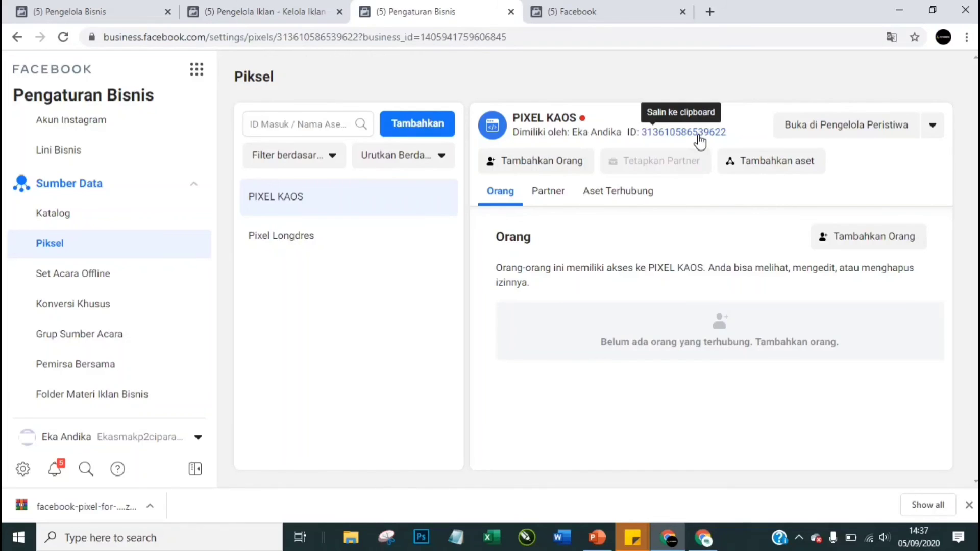
- Switch back to the PowerPoint presentation and go to its first slide
{"action": "left_click", "coordinate": [898, 10]}
{"action": "left_click", "coordinate": [897, 6]}
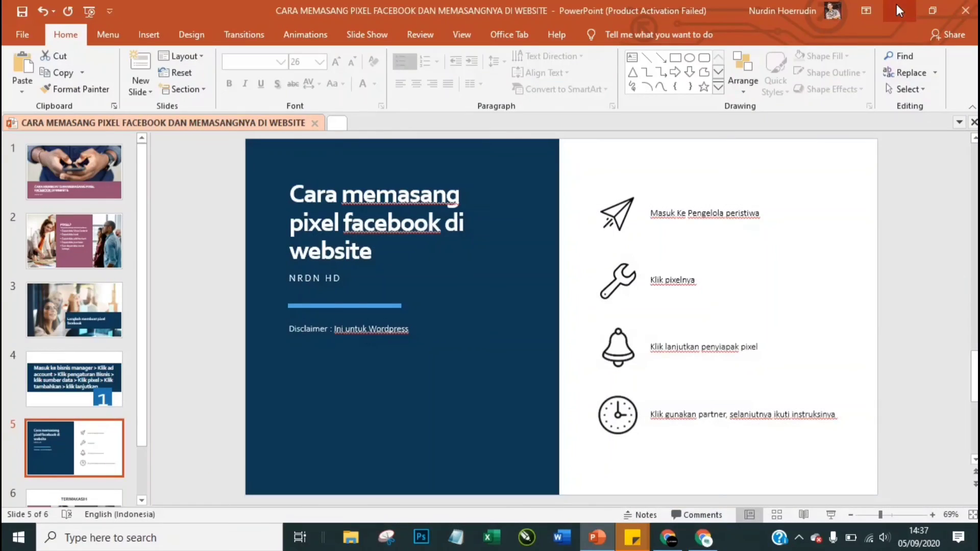
{"action": "left_click", "coordinate": [63, 180]}
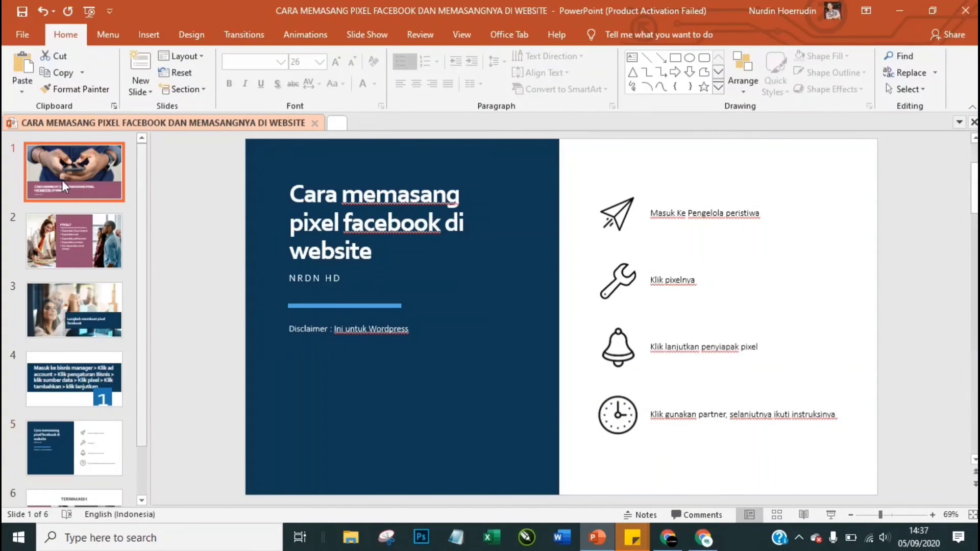